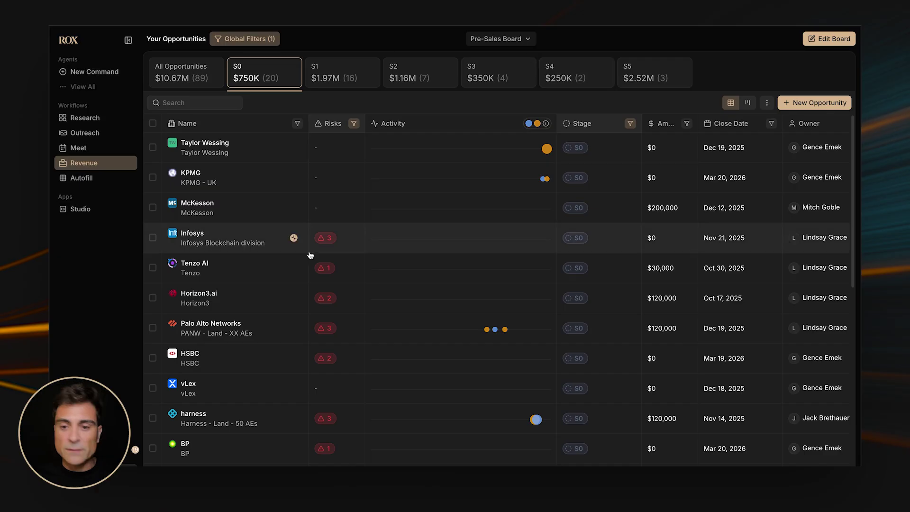
View the list of available opportunity boards and keep the Pre-Sales Board selected
{"action": "left_click", "coordinate": [513, 43]}
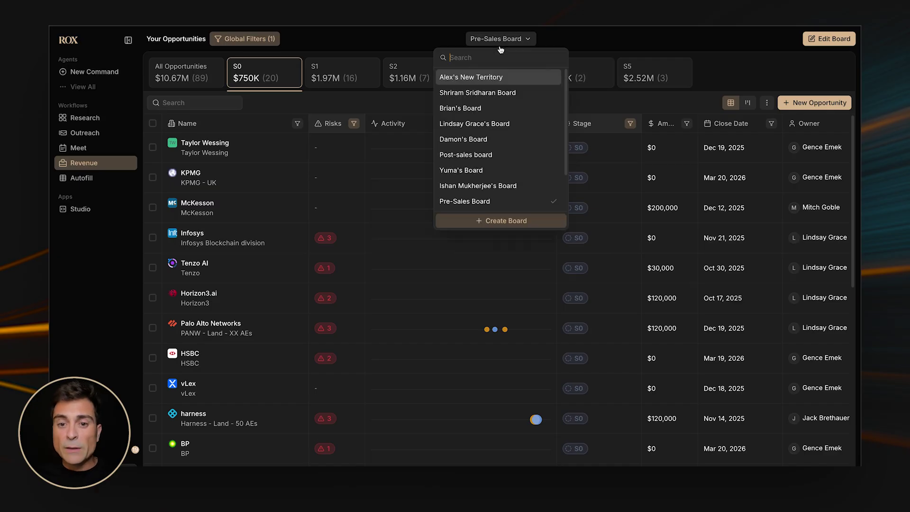
{"action": "scroll", "coordinate": [476, 92], "scroll_direction": "down", "scroll_amount": 1}
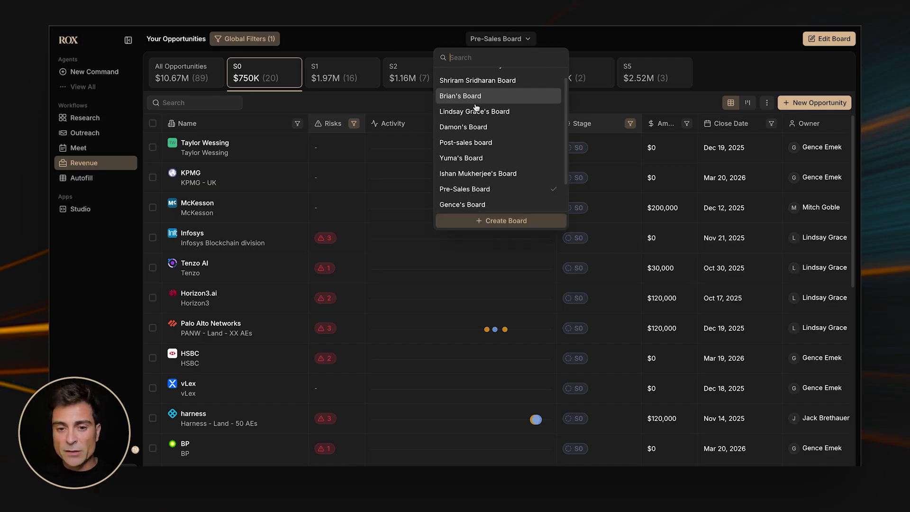
{"action": "left_click", "coordinate": [754, 44]}
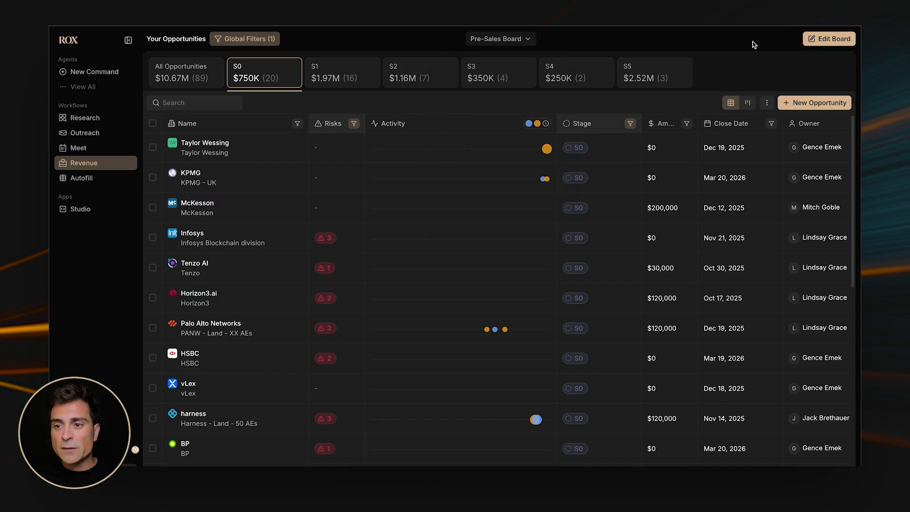
Review the Pre-Sales Board's global filter, column and tab configuration, and leave without saving changes
{"action": "left_click", "coordinate": [828, 38]}
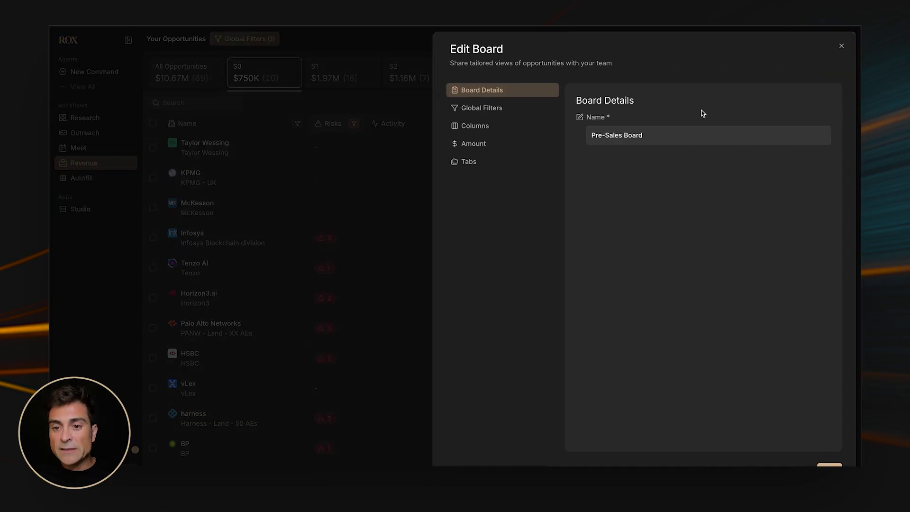
{"action": "left_click", "coordinate": [499, 110]}
{"action": "left_click", "coordinate": [484, 127]}
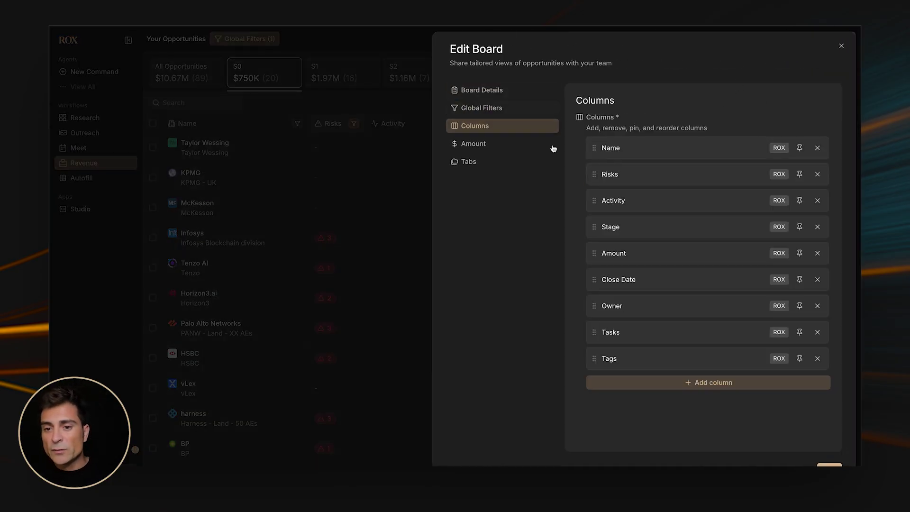
{"action": "left_click", "coordinate": [467, 161]}
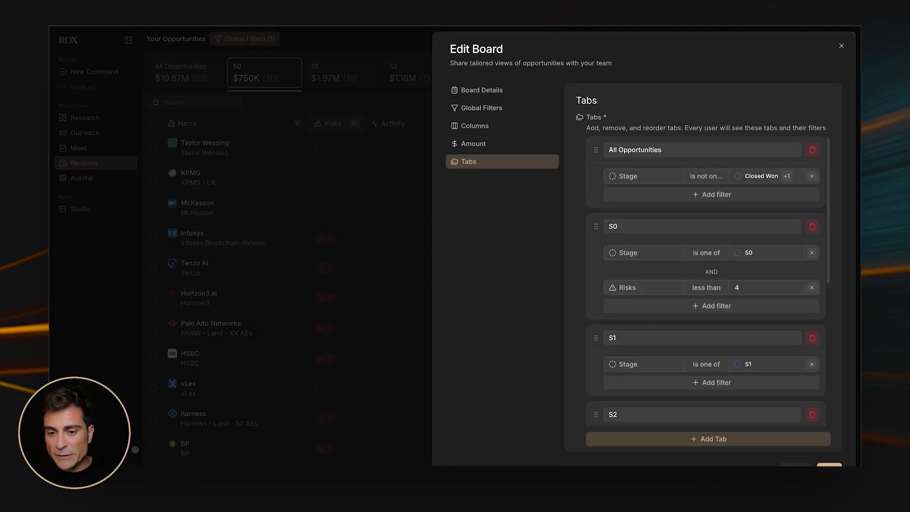
{"action": "left_click", "coordinate": [798, 462]}
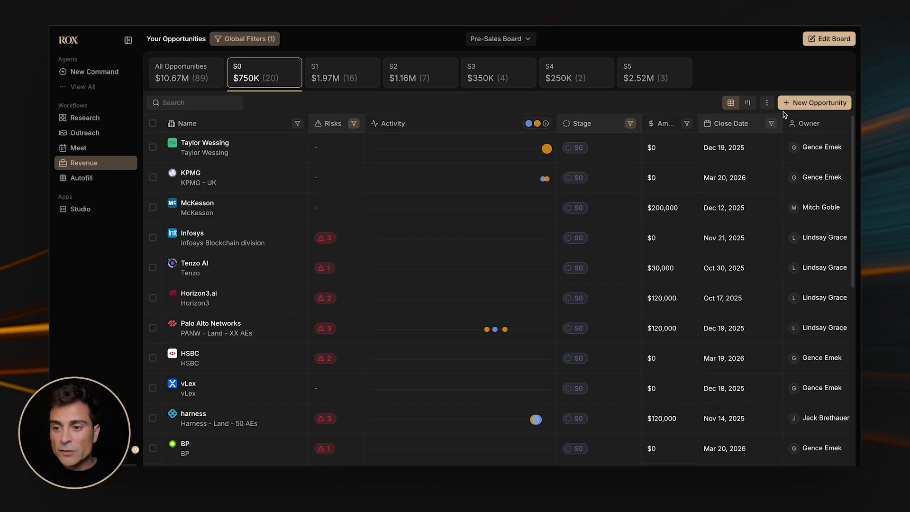
Examine the fields of the new opportunity form and close it without creating an opportunity
{"action": "left_click", "coordinate": [799, 106]}
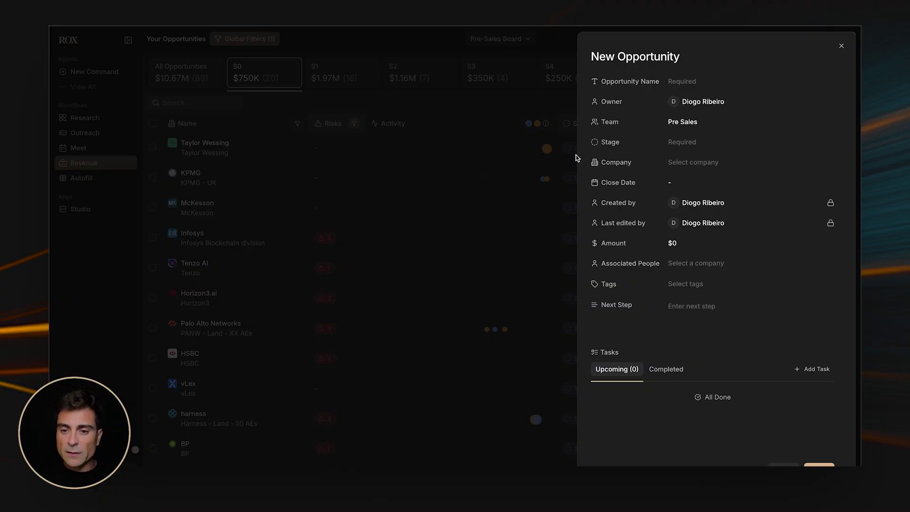
{"action": "left_click", "coordinate": [502, 106]}
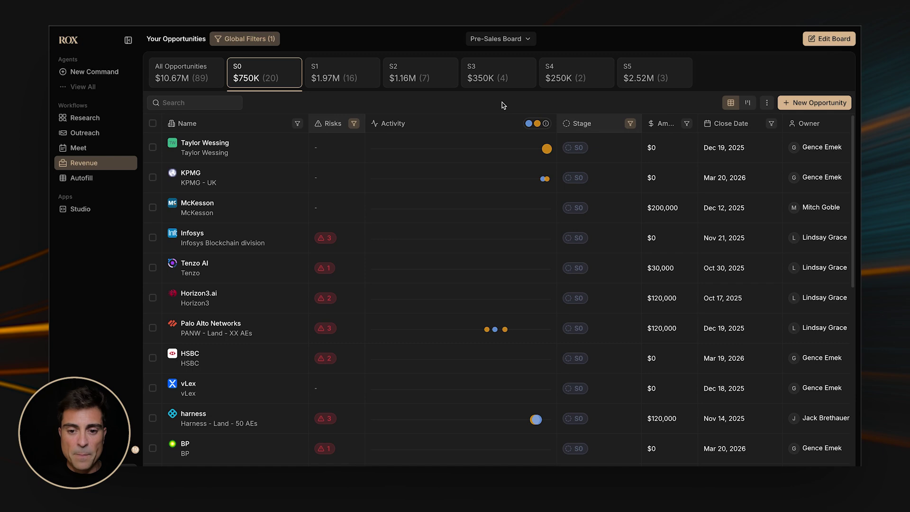
{"action": "scroll", "coordinate": [455, 171], "scroll_direction": "down", "scroll_amount": 1}
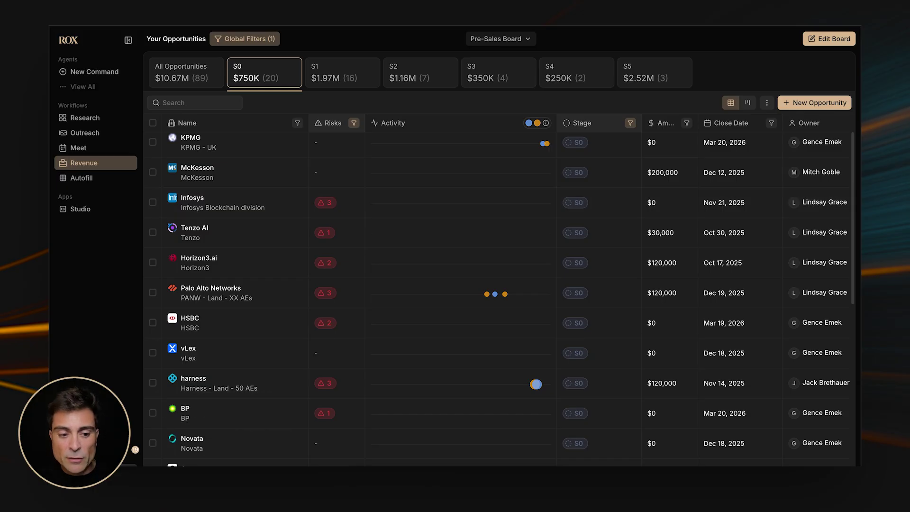
Open the Opportunities section of the account settings
{"action": "left_click", "coordinate": [95, 467]}
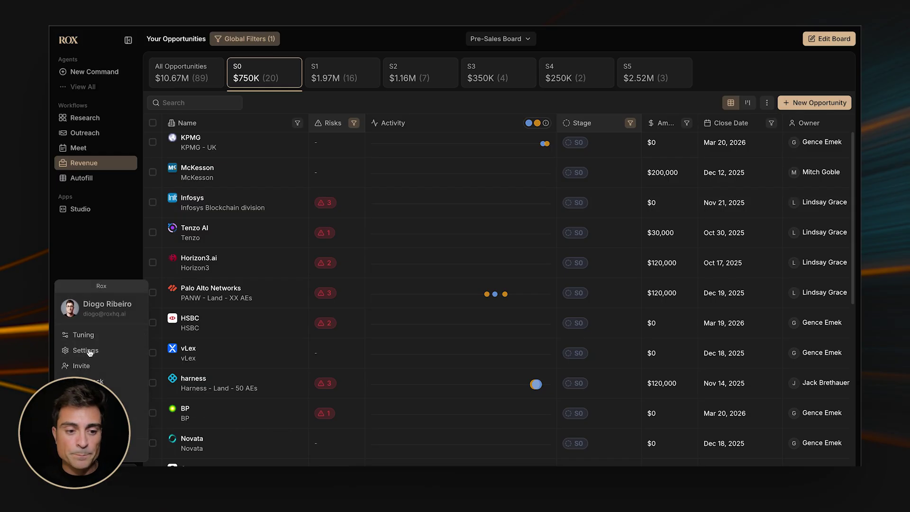
{"action": "left_click", "coordinate": [89, 352]}
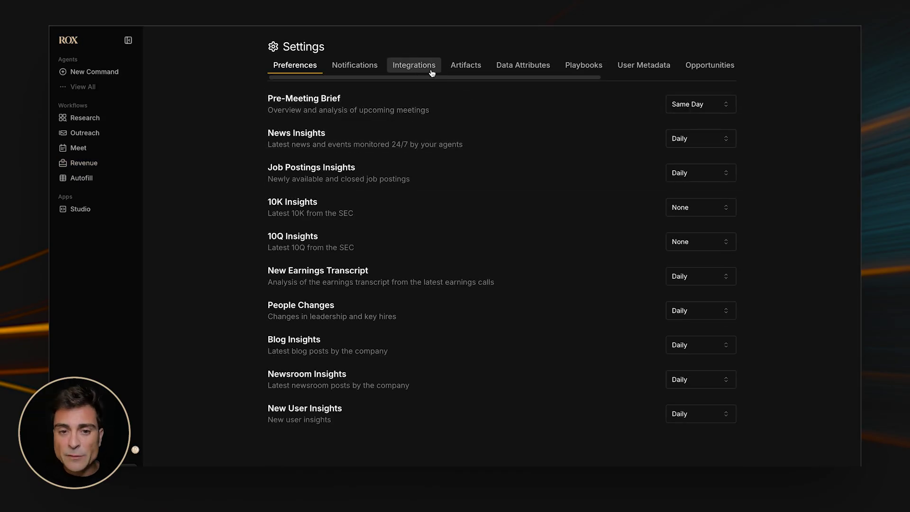
{"action": "scroll", "coordinate": [469, 67], "scroll_direction": "right", "scroll_amount": 5}
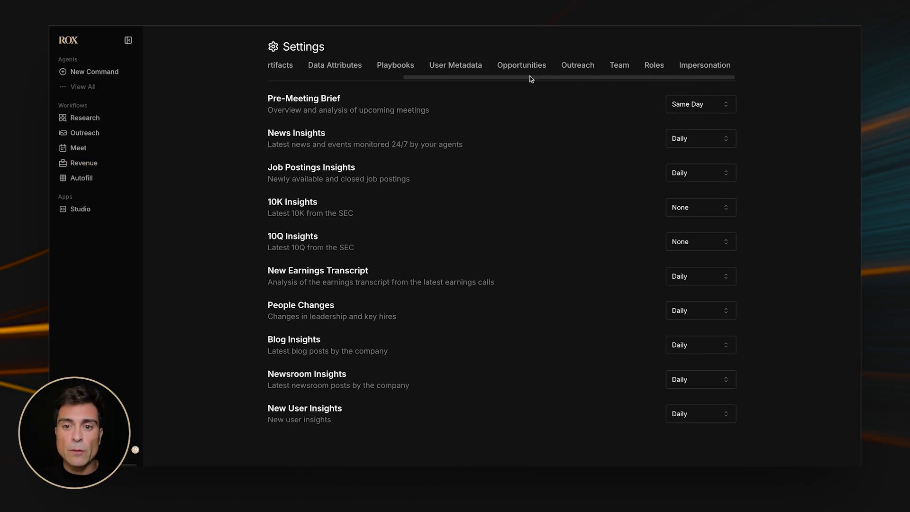
{"action": "left_click", "coordinate": [524, 70]}
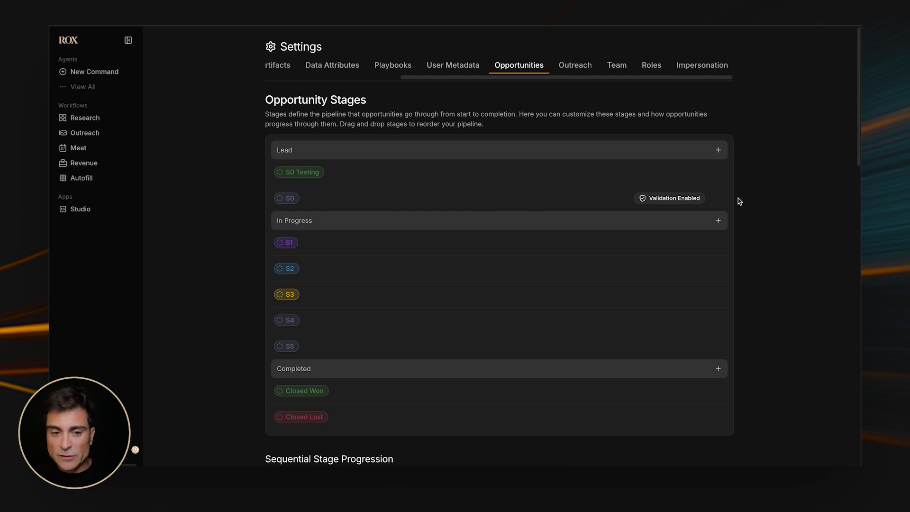
Enable Sequential Stage Progression for the opportunity pipeline
{"action": "left_click", "coordinate": [716, 198]}
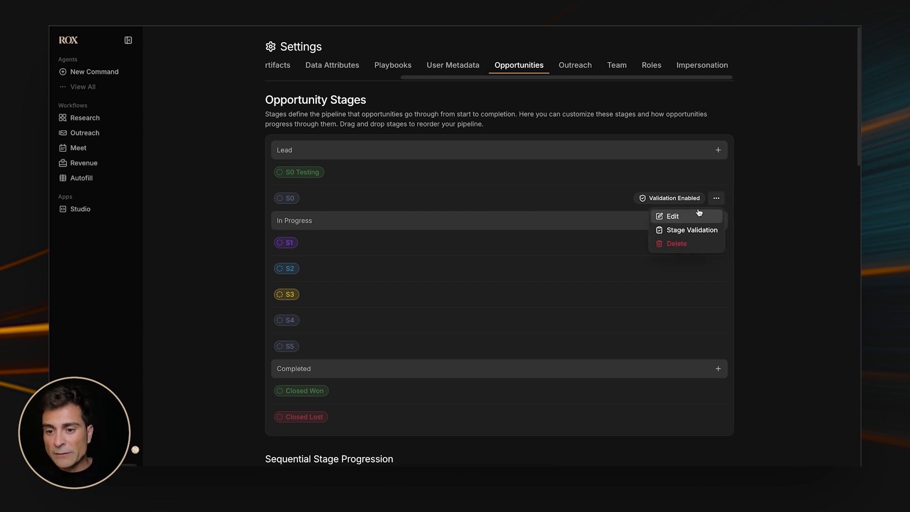
{"action": "left_click", "coordinate": [776, 192]}
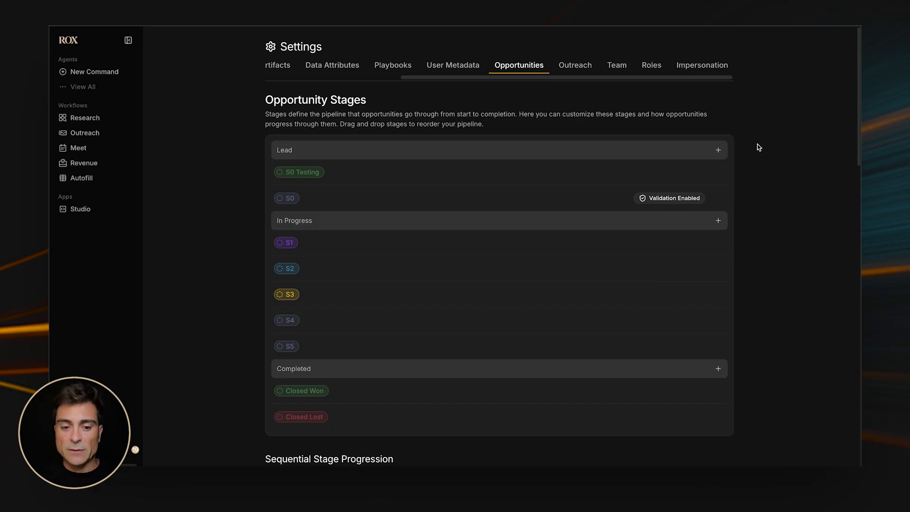
{"action": "scroll", "coordinate": [758, 147], "scroll_direction": "down", "scroll_amount": 4}
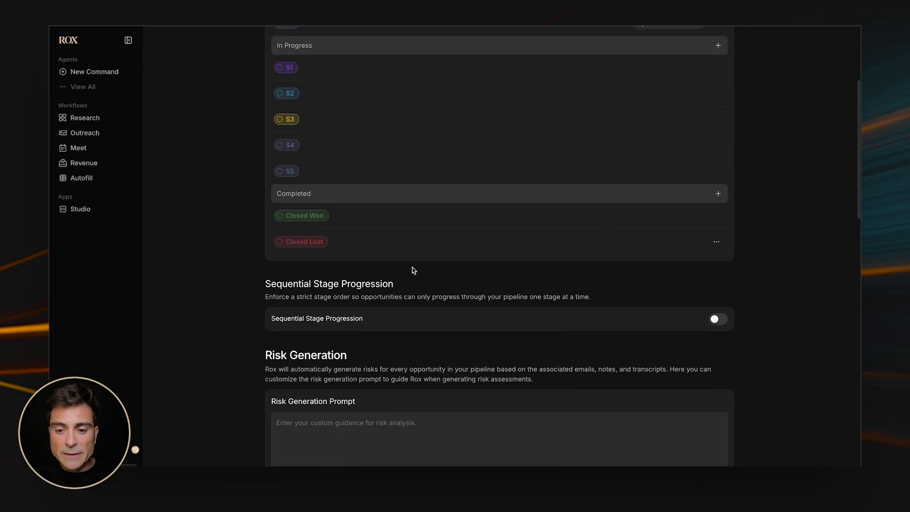
{"action": "left_click", "coordinate": [725, 323]}
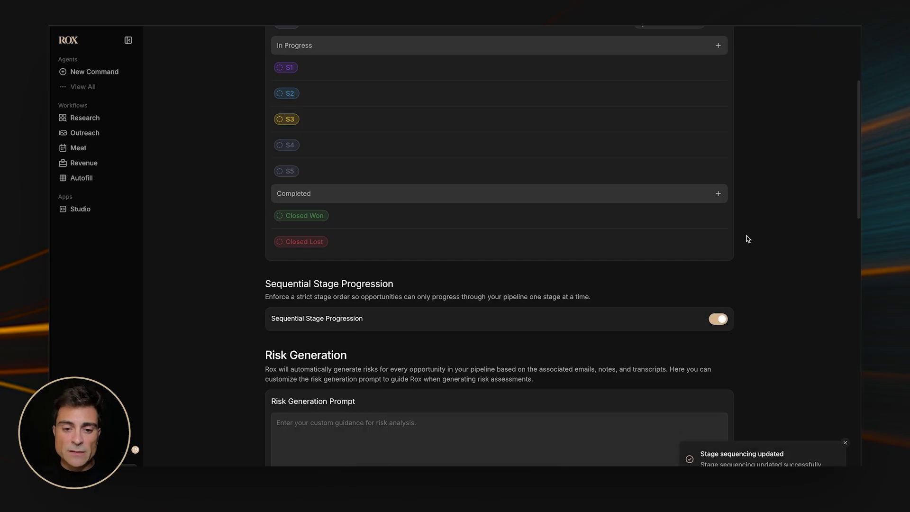
Examine the risk generation prompt, product catalog and CRM field mappings, including the MEDDICC field
{"action": "scroll", "coordinate": [749, 235], "scroll_direction": "down", "scroll_amount": 3}
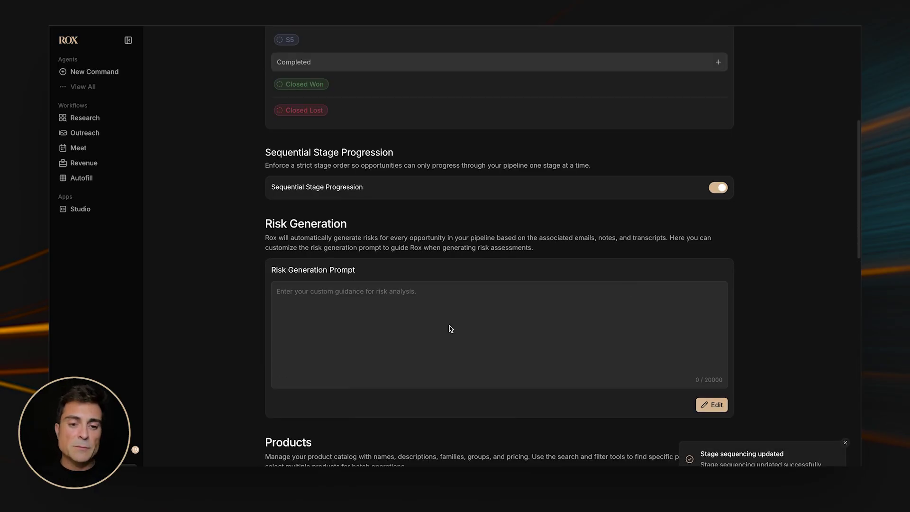
{"action": "scroll", "coordinate": [440, 303], "scroll_direction": "down", "scroll_amount": 3}
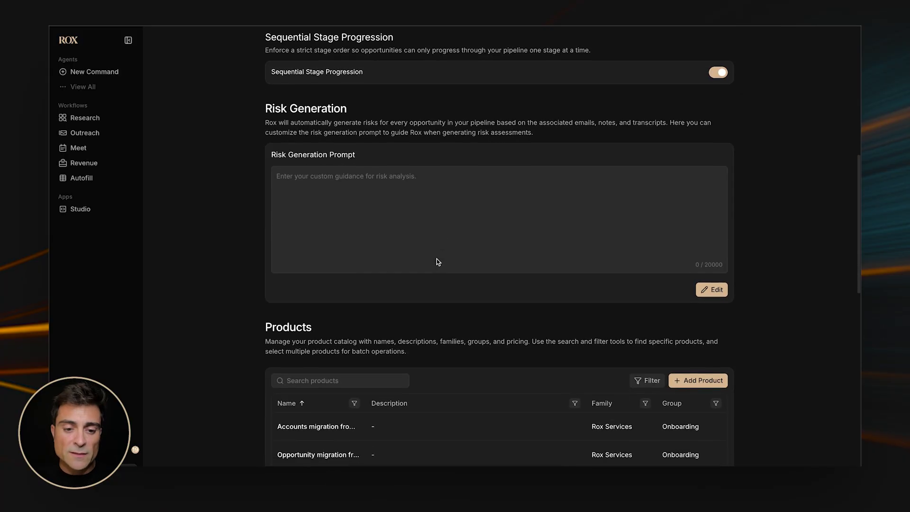
{"action": "scroll", "coordinate": [436, 261], "scroll_direction": "down", "scroll_amount": 2}
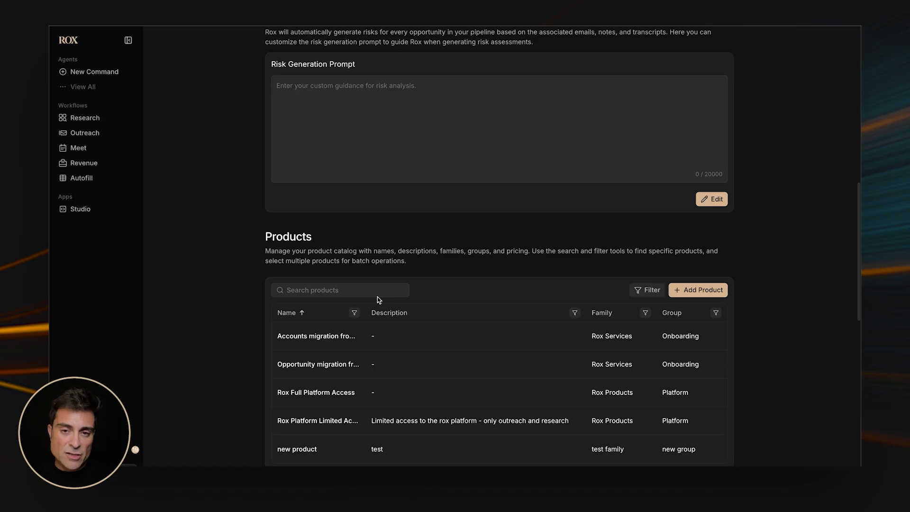
{"action": "scroll", "coordinate": [377, 297], "scroll_direction": "down", "scroll_amount": 8}
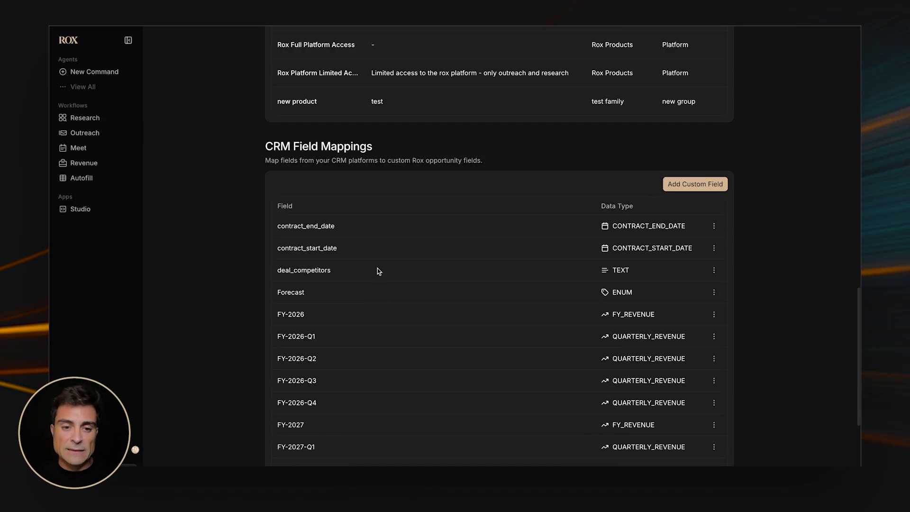
{"action": "scroll", "coordinate": [349, 207], "scroll_direction": "down", "scroll_amount": 2}
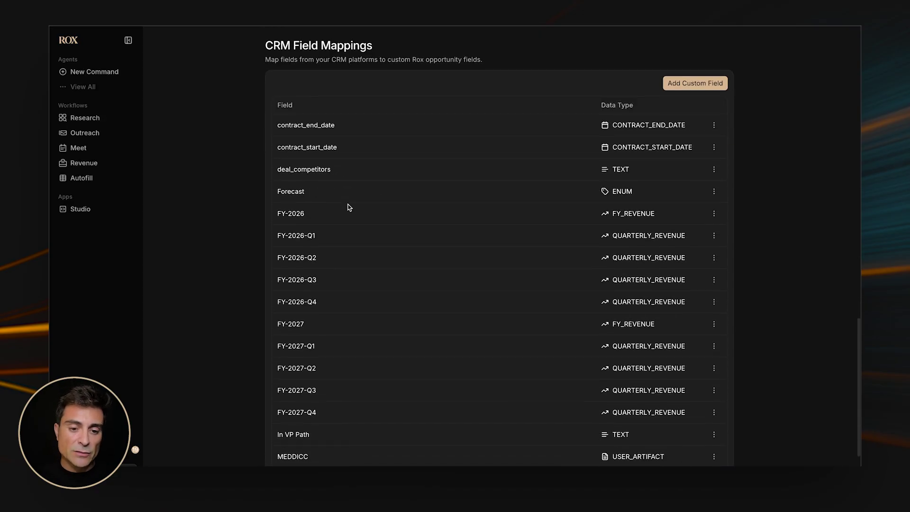
{"action": "scroll", "coordinate": [375, 284], "scroll_direction": "down", "scroll_amount": 2}
{"action": "left_click_drag", "start_coordinate": [277, 342], "coordinate": [645, 344]}
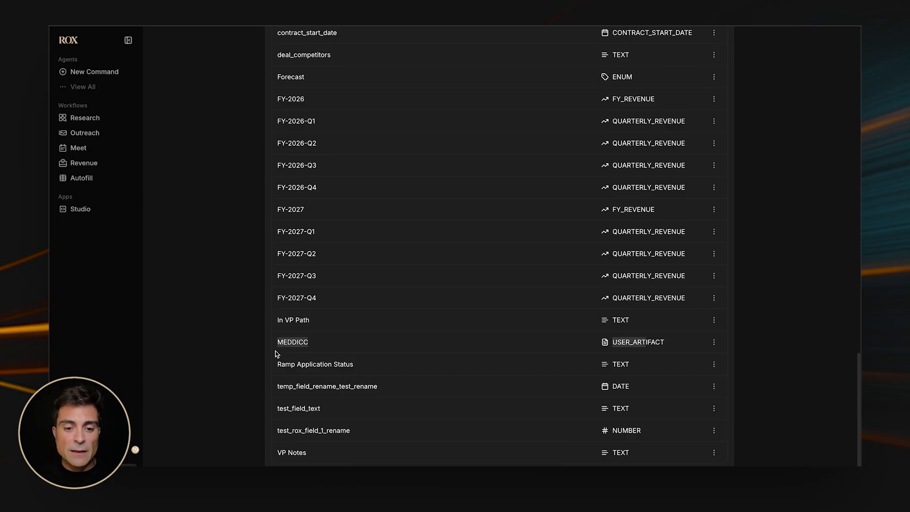
Open the stage validation configuration for opportunity stage S0
{"action": "scroll", "coordinate": [348, 319], "scroll_direction": "up", "scroll_amount": 1}
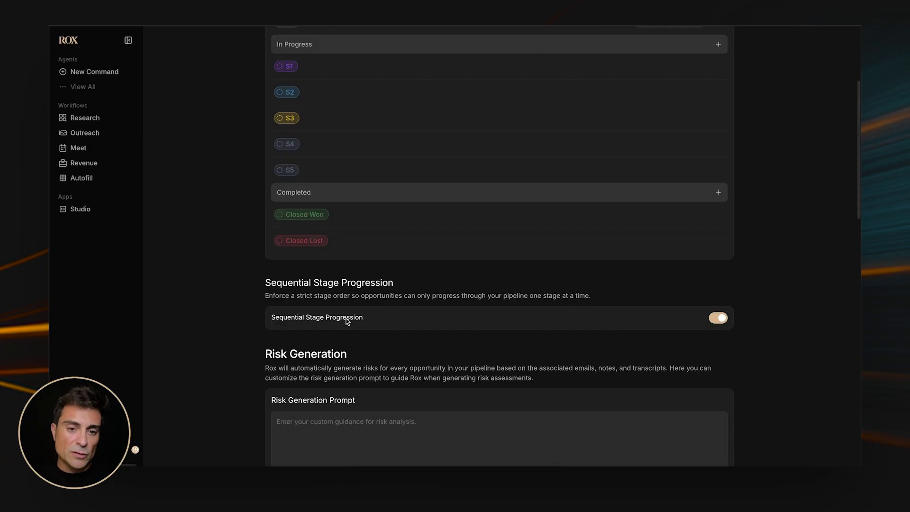
{"action": "scroll", "coordinate": [346, 316], "scroll_direction": "up", "scroll_amount": 4}
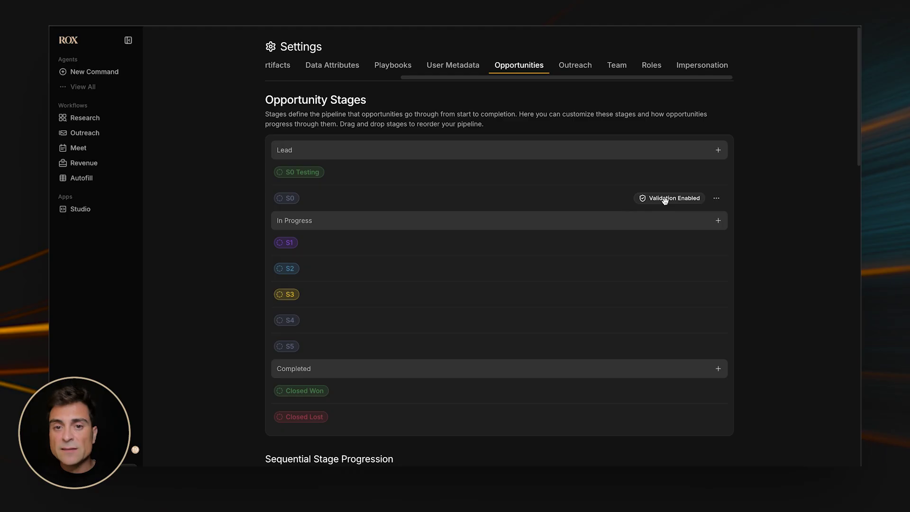
{"action": "left_click", "coordinate": [716, 199]}
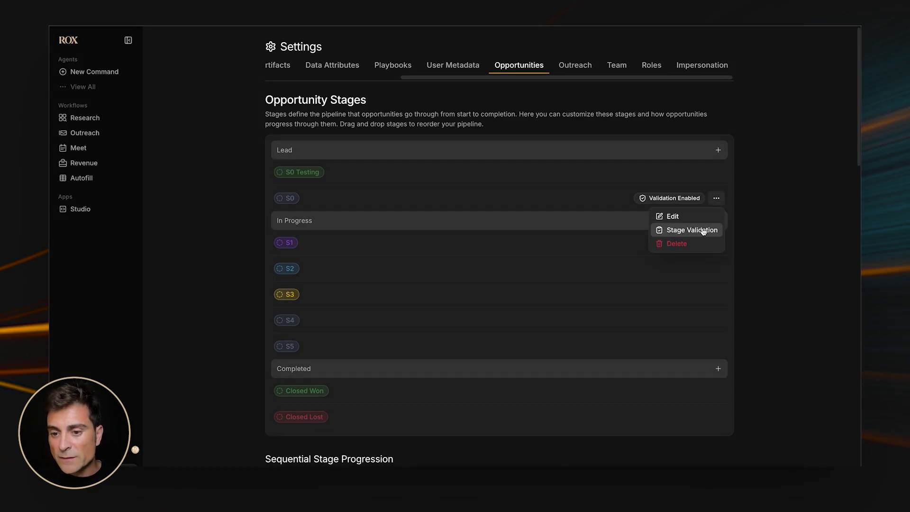
{"action": "left_click", "coordinate": [721, 227]}
{"action": "left_click", "coordinate": [716, 243]}
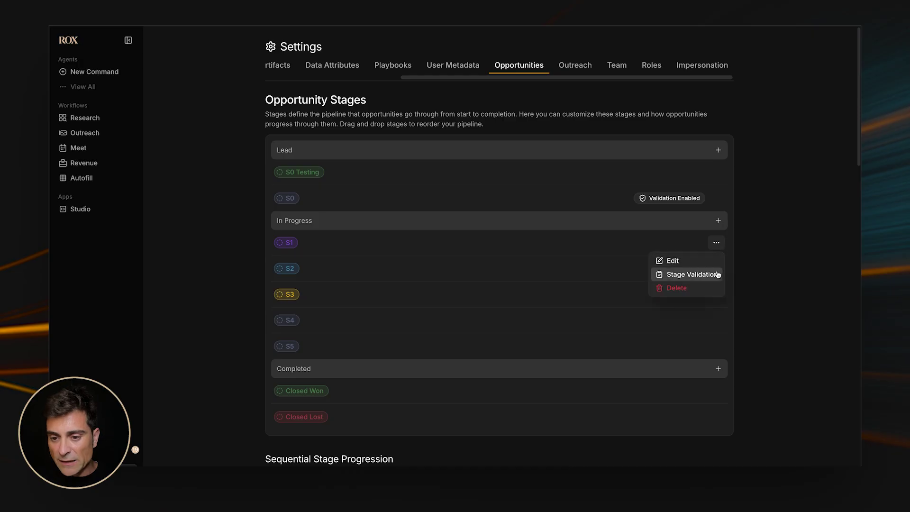
{"action": "left_click", "coordinate": [717, 243]}
{"action": "left_click", "coordinate": [716, 198]}
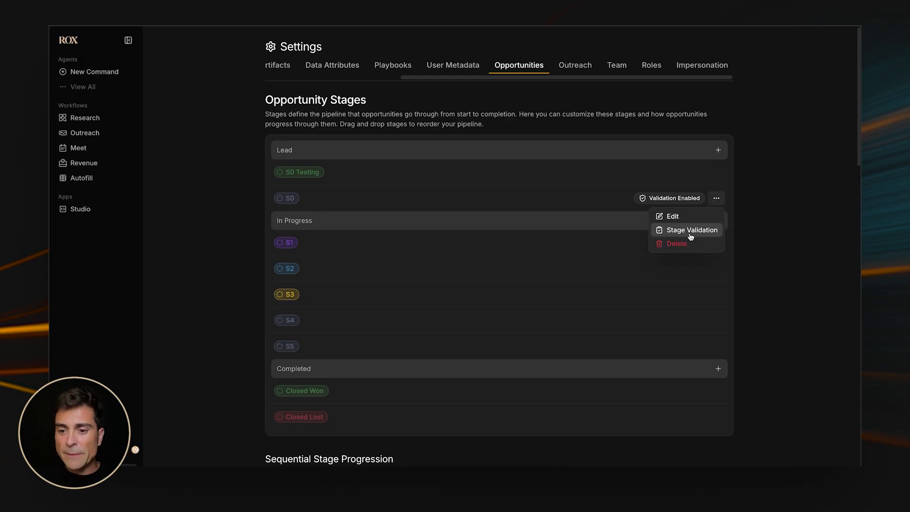
{"action": "left_click", "coordinate": [691, 230]}
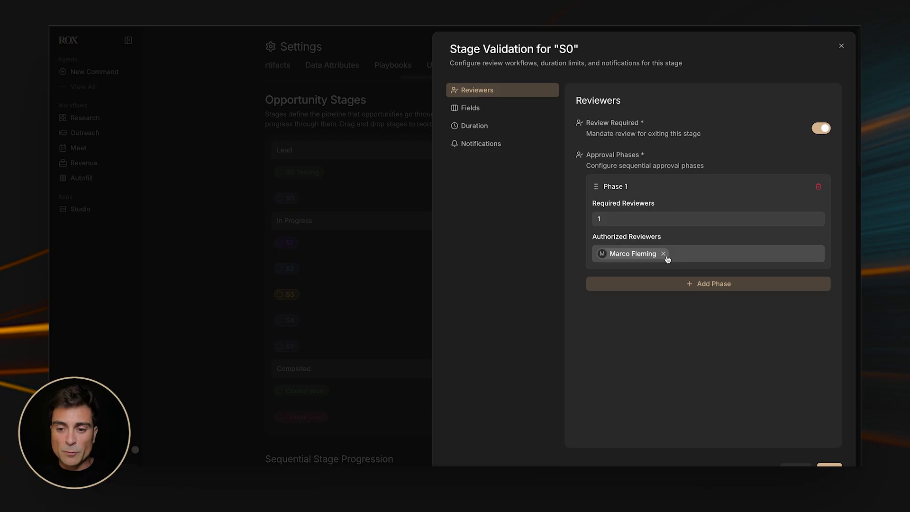
Add a second approval phase to the S0 stage review, and delete that phase again
{"action": "left_click", "coordinate": [695, 284]}
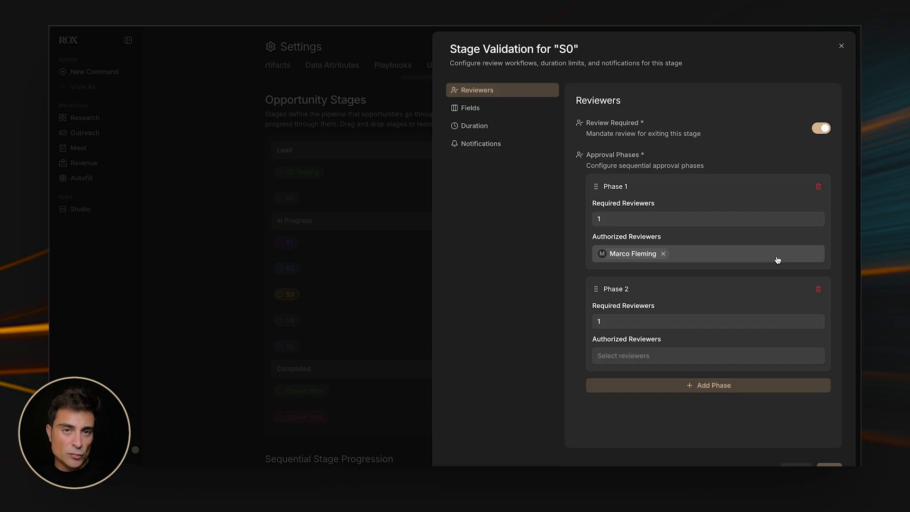
{"action": "left_click", "coordinate": [818, 289]}
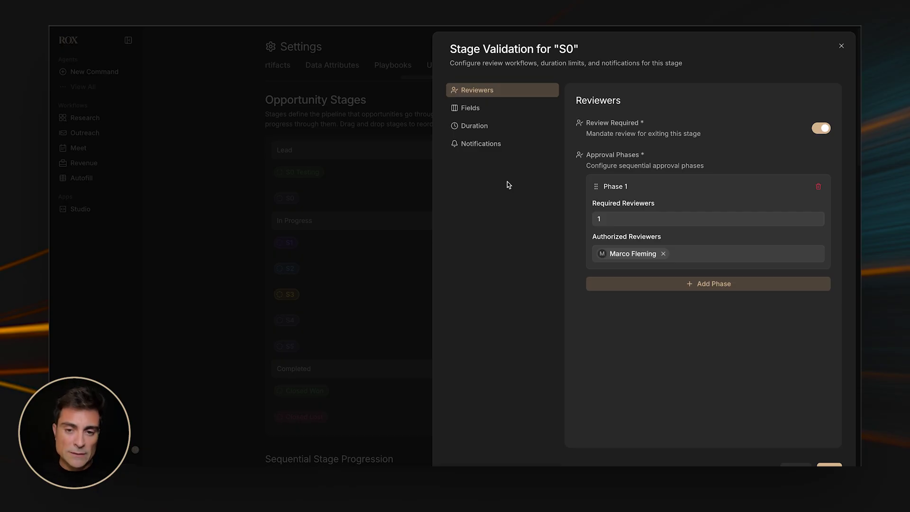
Review the required fields for stage S0, including MEDDICC, and browse the fields available to add
{"action": "left_click", "coordinate": [470, 110]}
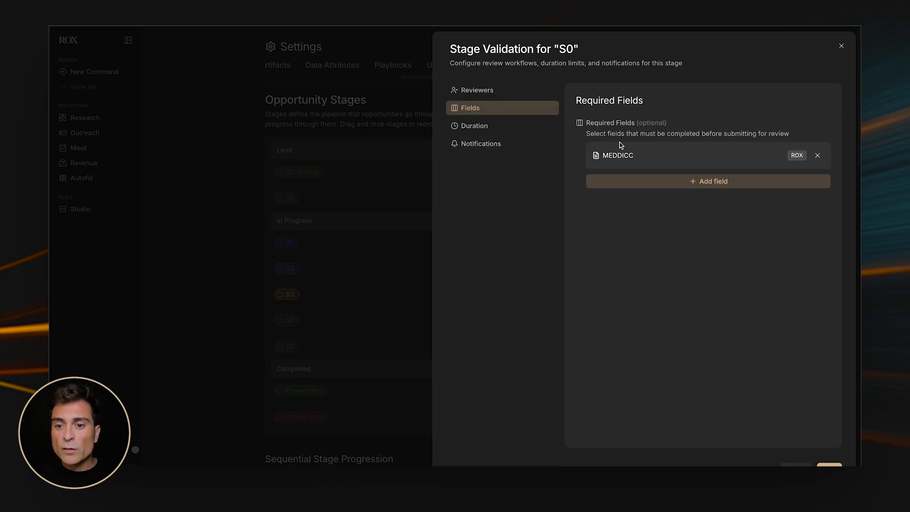
{"action": "left_click", "coordinate": [692, 181]}
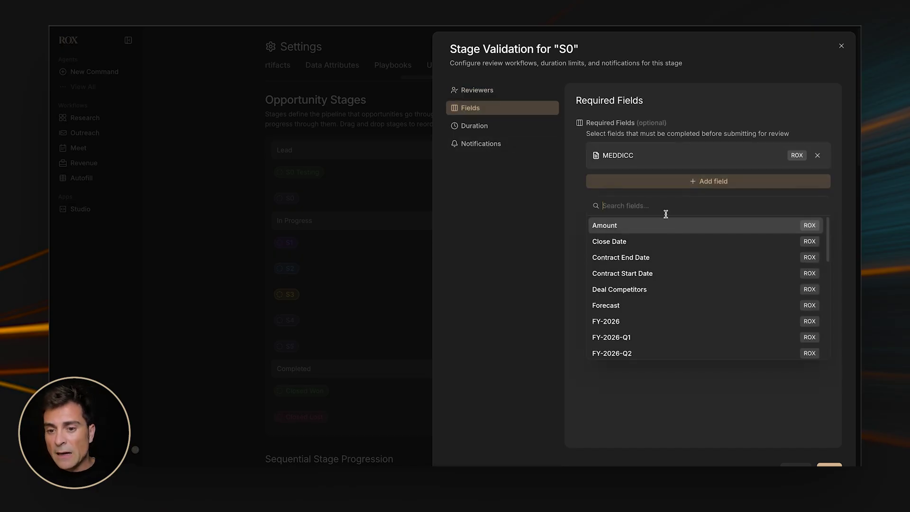
{"action": "scroll", "coordinate": [638, 308], "scroll_direction": "down", "scroll_amount": 5}
{"action": "scroll", "coordinate": [603, 289], "scroll_direction": "up", "scroll_amount": 5}
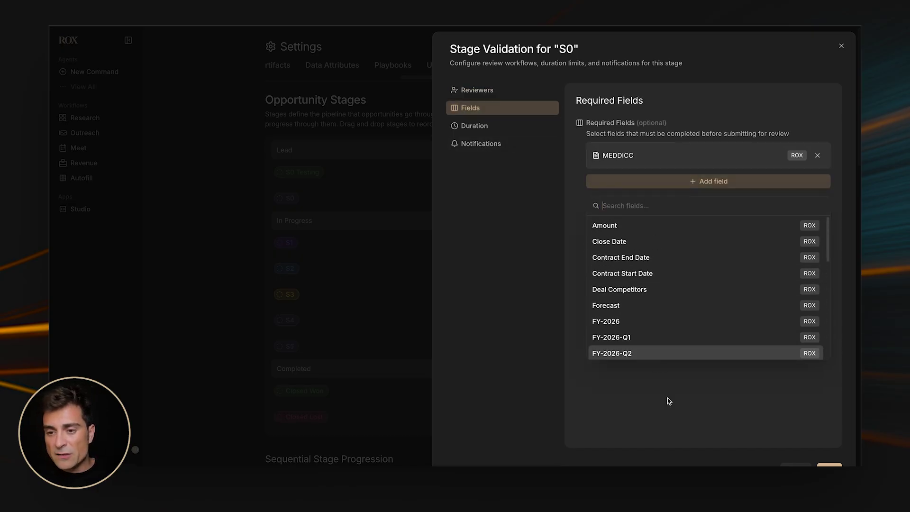
{"action": "left_click", "coordinate": [667, 397]}
{"action": "double_click", "coordinate": [657, 153]}
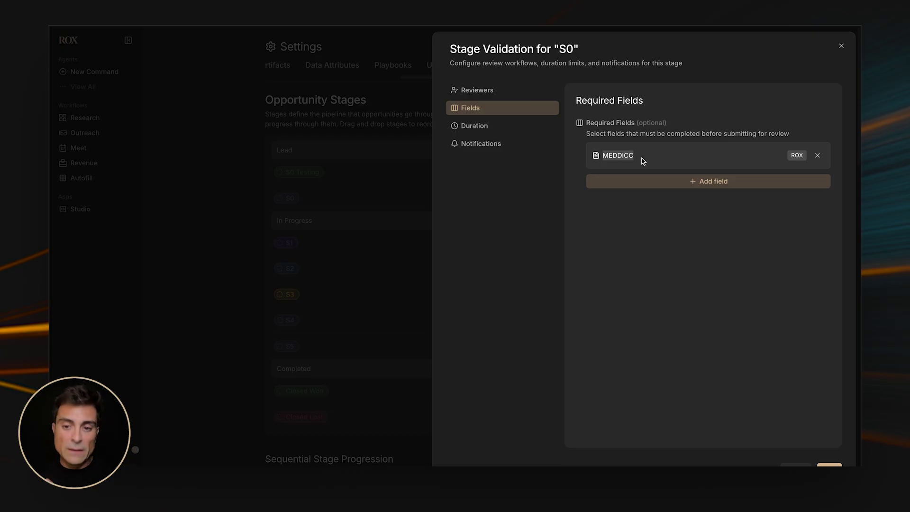
Review the duration limit and notification settings for stage S0, and close its validation configuration
{"action": "left_click", "coordinate": [468, 132]}
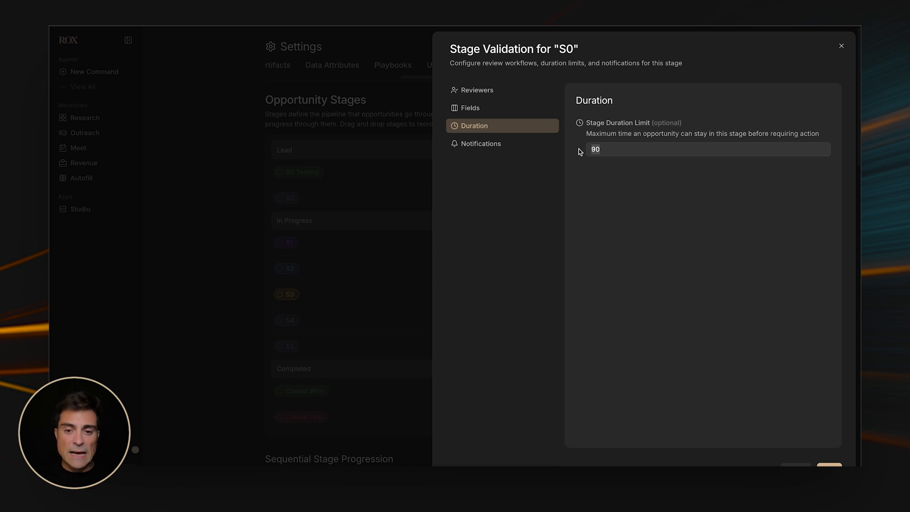
{"action": "left_click", "coordinate": [466, 144]}
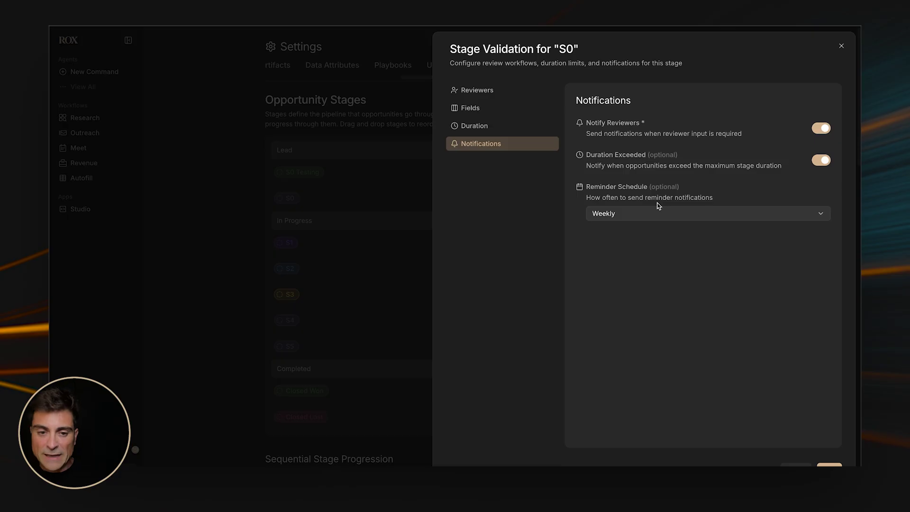
{"action": "left_click", "coordinate": [356, 182]}
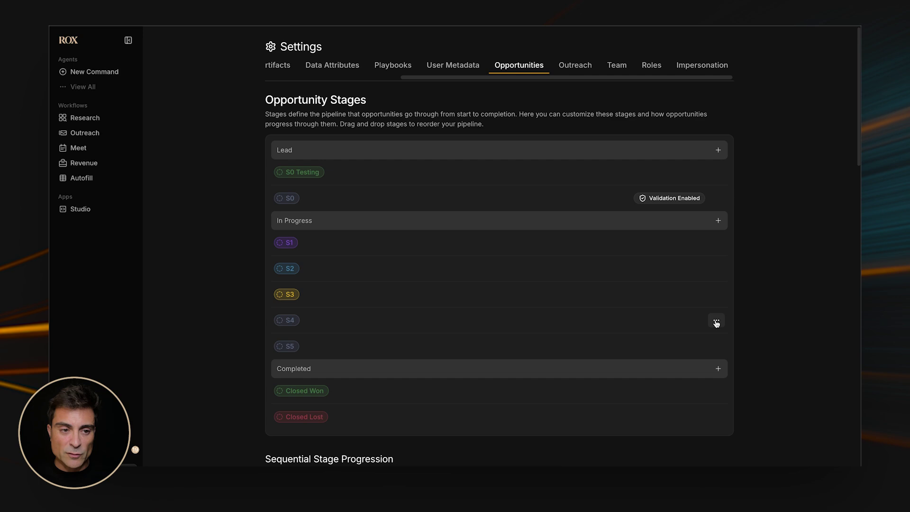
Open the Revenue board, collapse the sidebar, and show the opportunities as cards in stage columns
{"action": "left_click", "coordinate": [83, 163]}
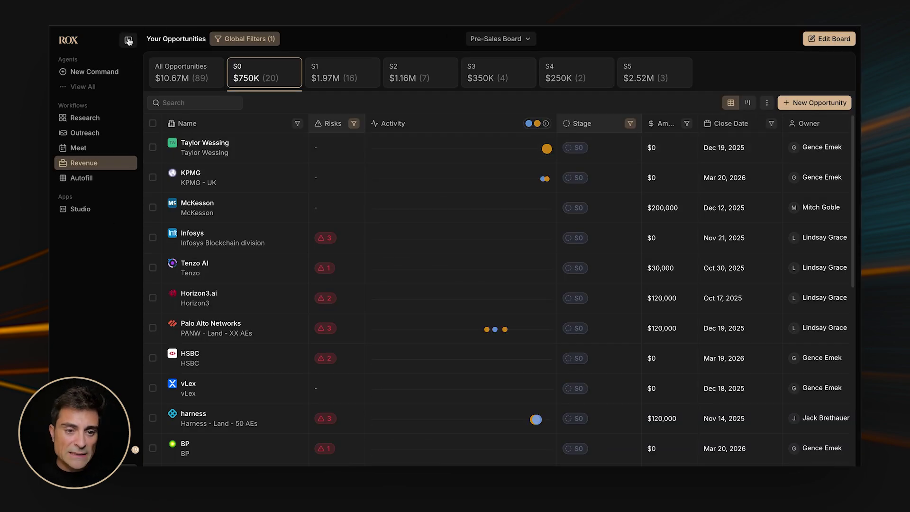
{"action": "left_click", "coordinate": [128, 41]}
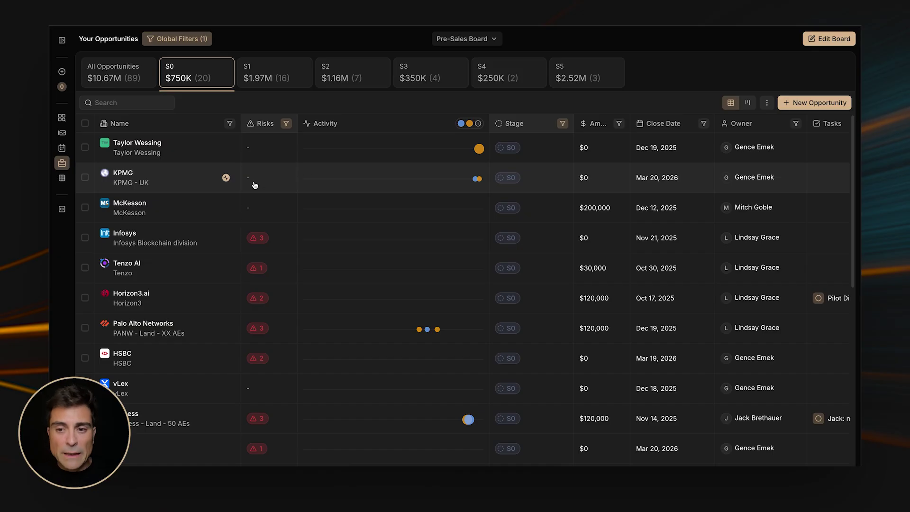
{"action": "left_click", "coordinate": [747, 103]}
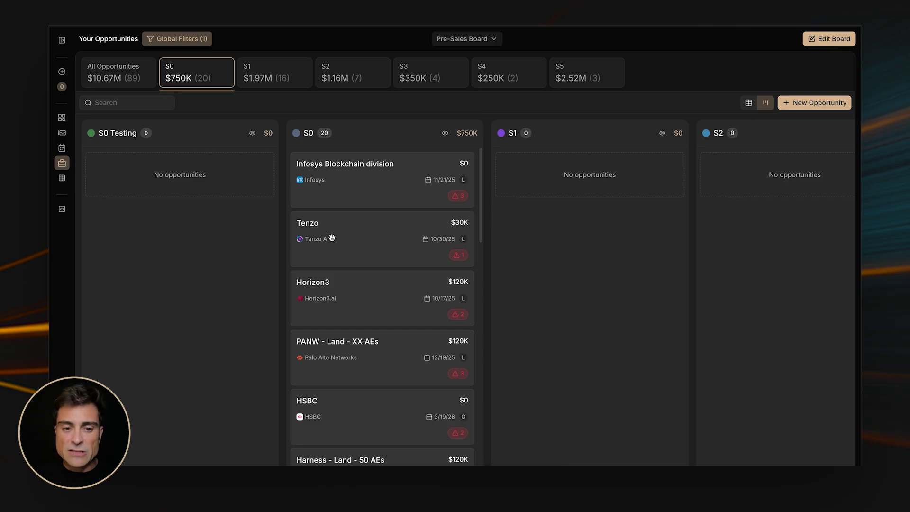
Try to move the Tenzo opportunity from S0 to S1, and check the options of its required MEDDICC field
{"action": "left_click_drag", "start_coordinate": [318, 234], "coordinate": [496, 176]}
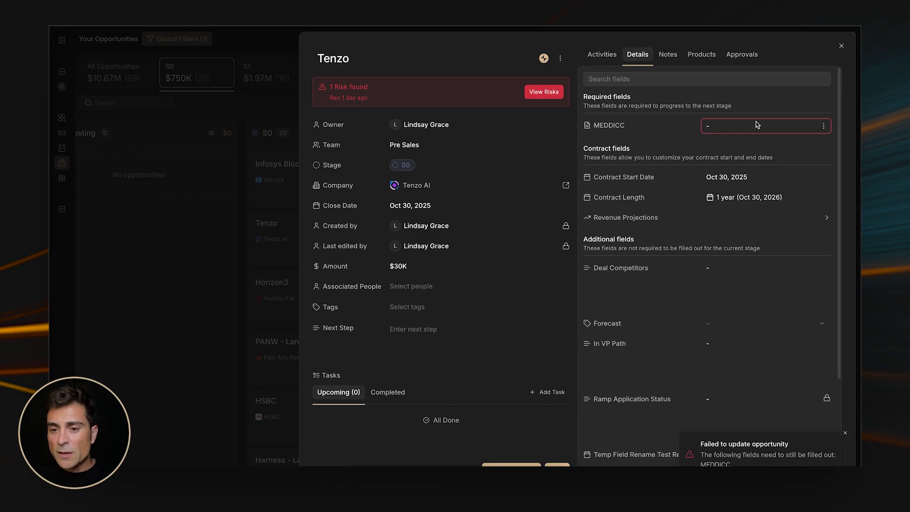
{"action": "left_click", "coordinate": [823, 126]}
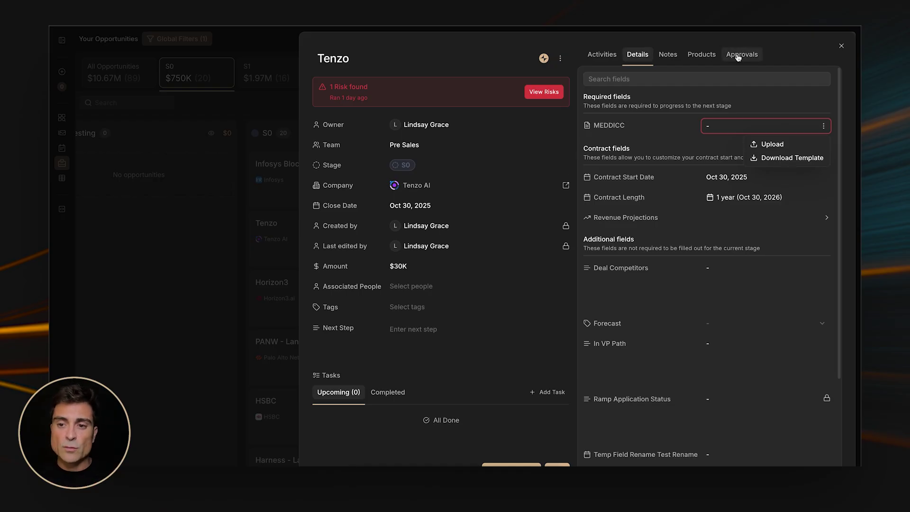
{"action": "left_click", "coordinate": [841, 46]}
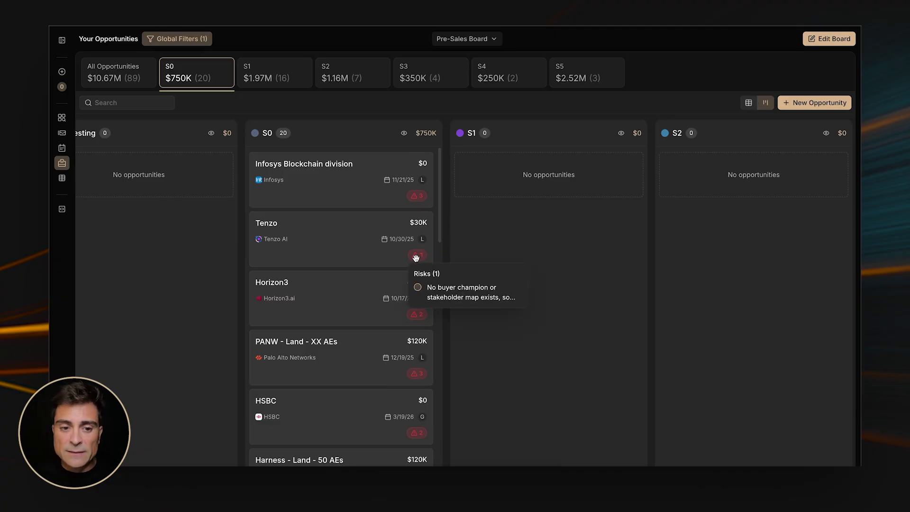
Switch the opportunities to the table view and open the risks of the Harness - Land - 50 AEs opportunity
{"action": "left_click", "coordinate": [748, 102]}
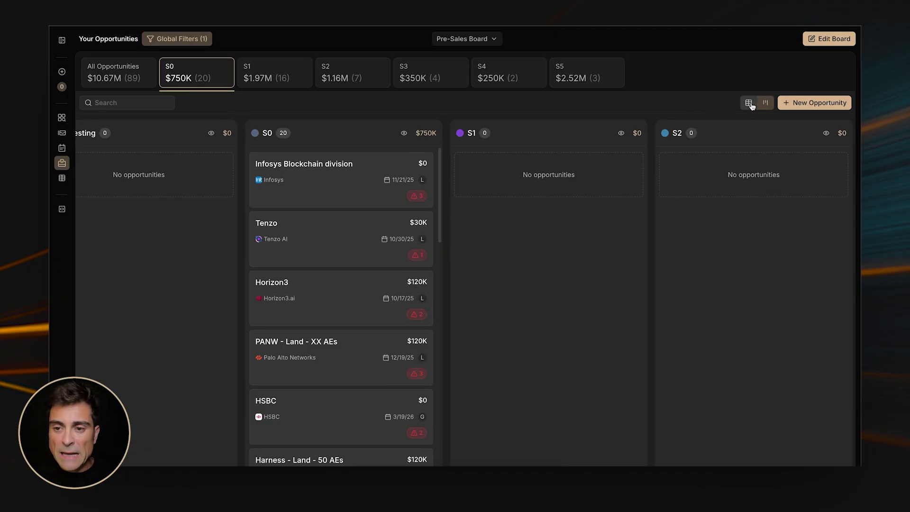
{"action": "scroll", "coordinate": [167, 201], "scroll_direction": "down", "scroll_amount": 4}
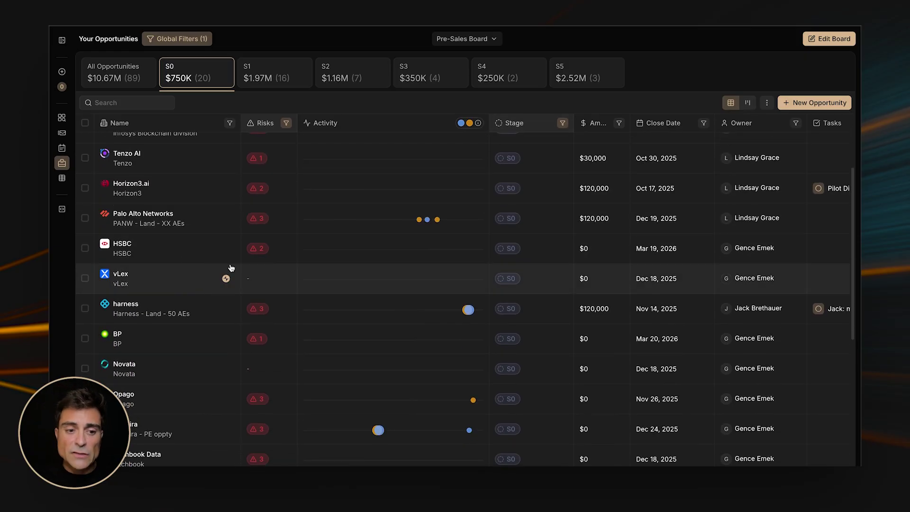
{"action": "mouse_move", "coordinate": [268, 316]}
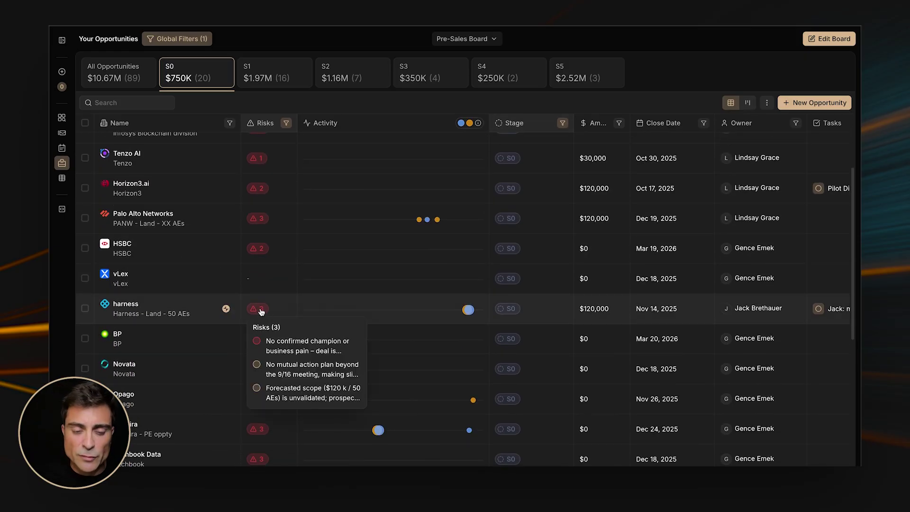
{"action": "left_click", "coordinate": [259, 309]}
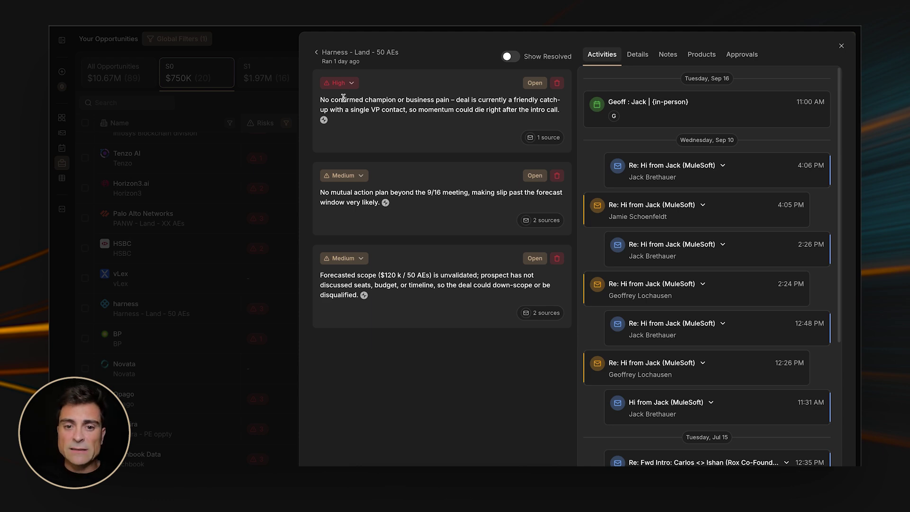
Read the high-severity Harness risk and its source email, and close the opportunity details
{"action": "left_click_drag", "start_coordinate": [321, 99], "coordinate": [436, 100]}
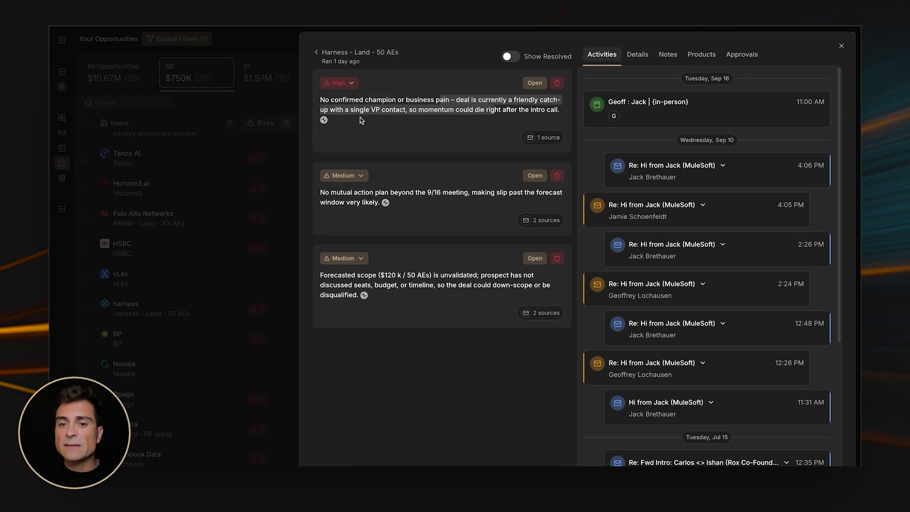
{"action": "left_click", "coordinate": [467, 126]}
{"action": "left_click", "coordinate": [541, 138]}
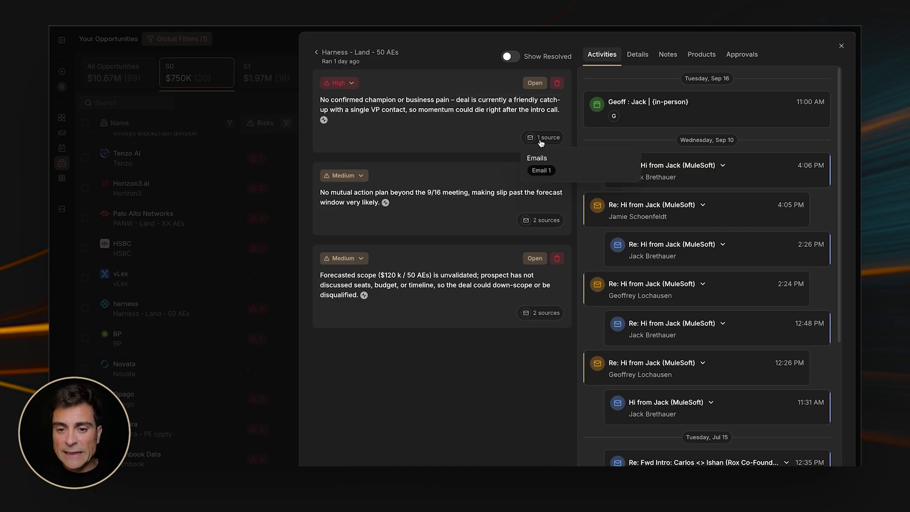
{"action": "left_click", "coordinate": [541, 170]}
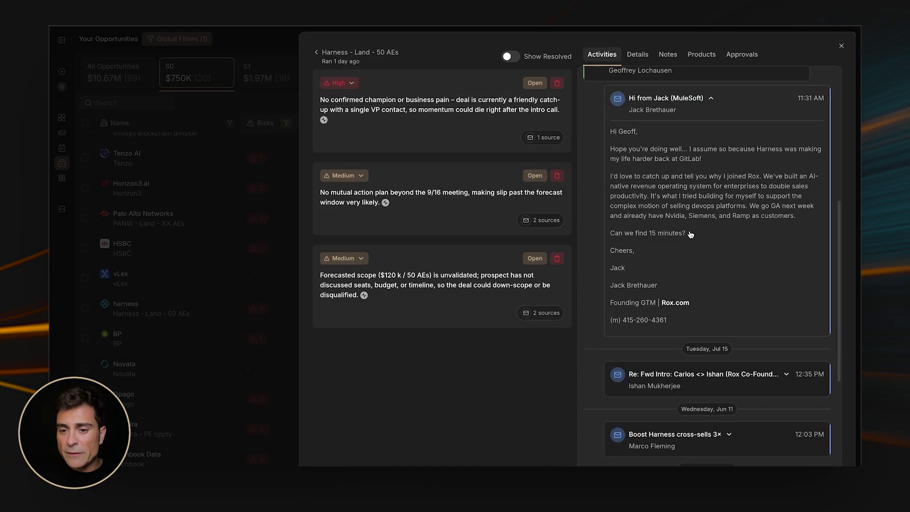
{"action": "left_click", "coordinate": [533, 140]}
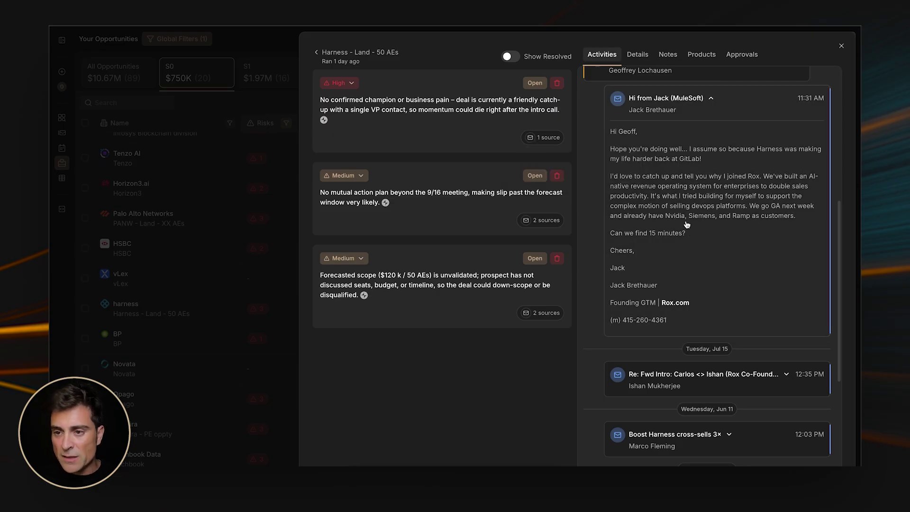
{"action": "left_click", "coordinate": [841, 46]}
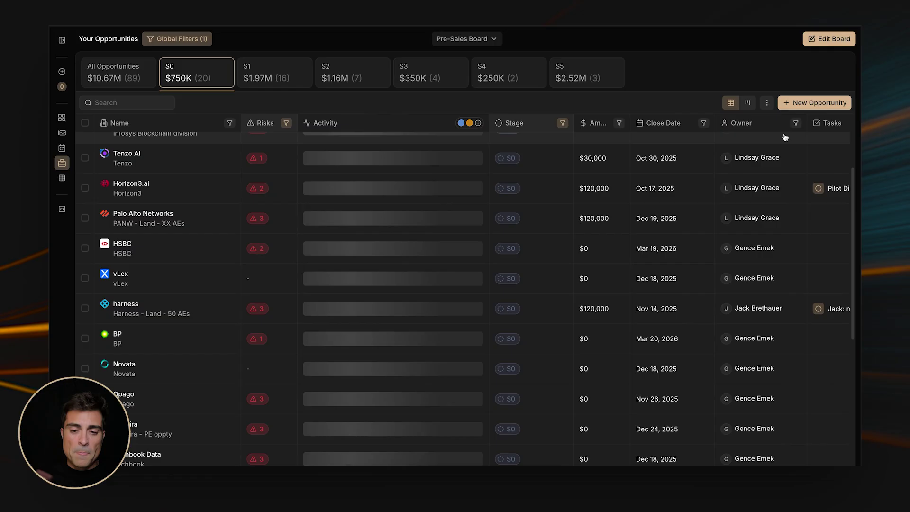